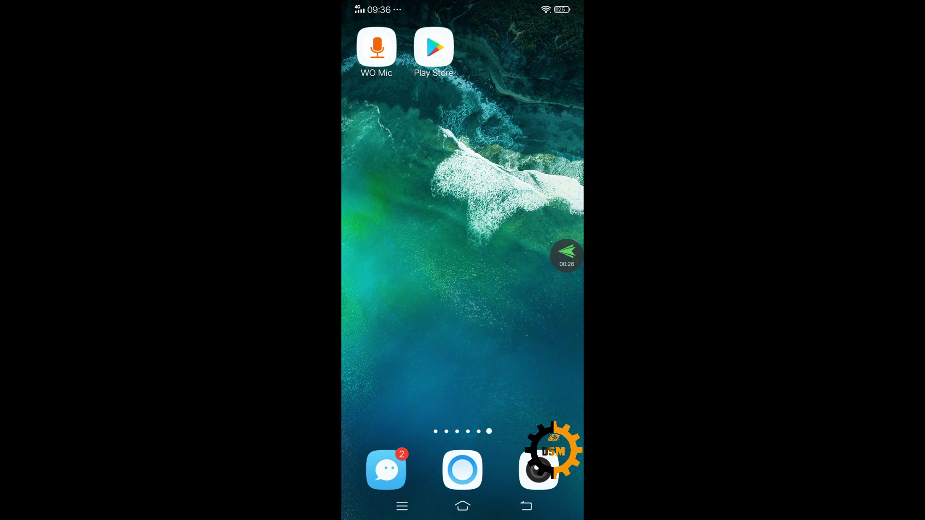
Leave the phone's search screen and search the Play Store for 'wo mic'.
{"action": "left_click_drag", "start_coordinate": [462, 193], "coordinate": [462, 338]}
{"action": "left_click", "coordinate": [527, 506]}
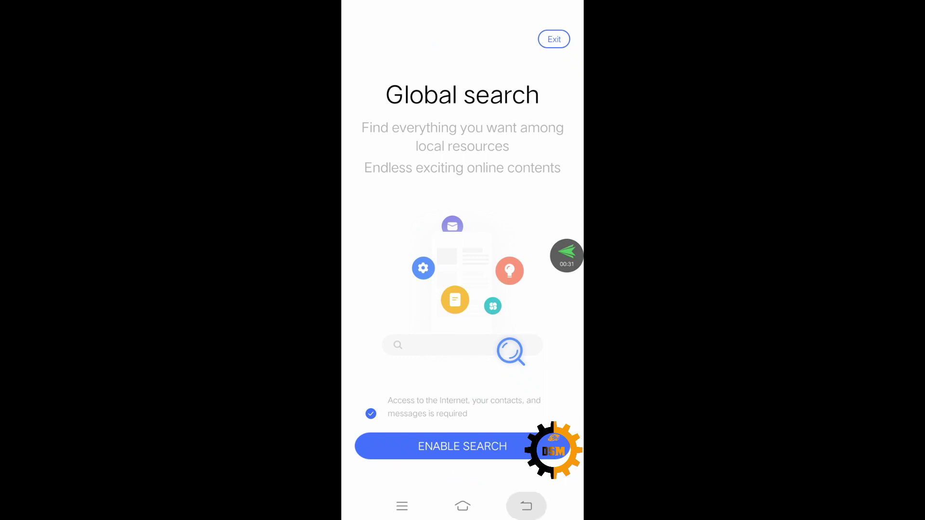
{"action": "left_click", "coordinate": [433, 47]}
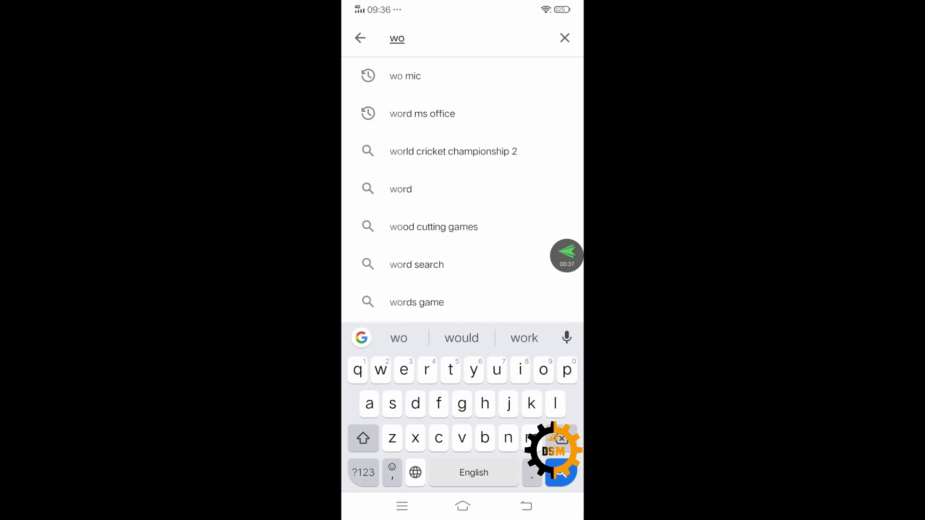
{"action": "type", "text": "mic"}
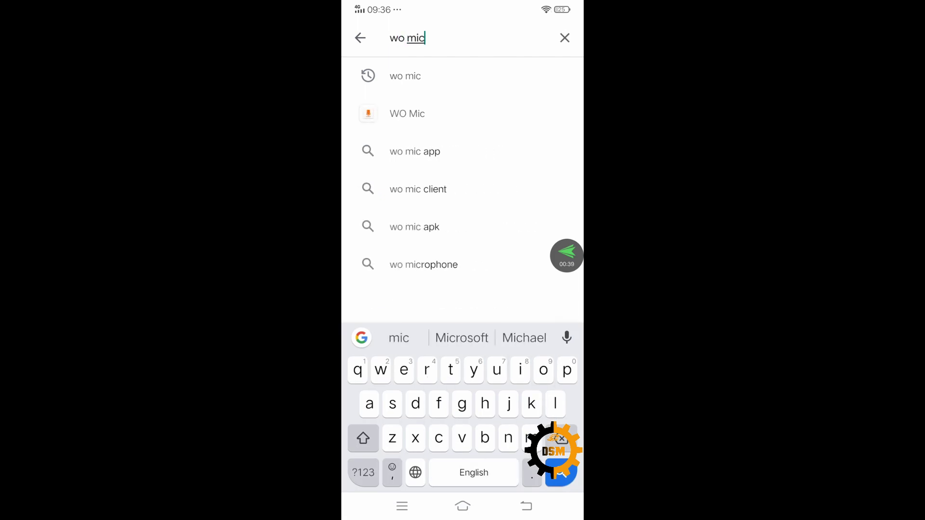
{"action": "key", "text": "Return"}
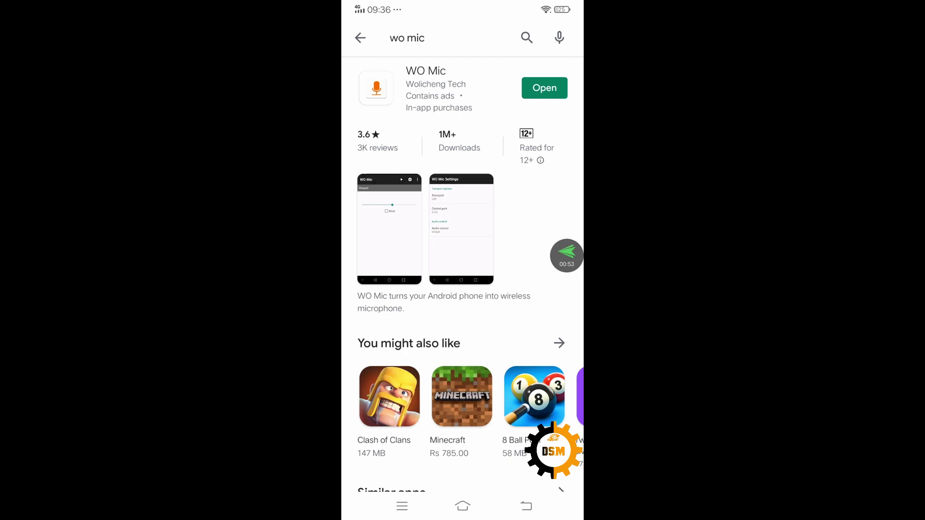
Launch the installed WO Mic app and start its server at 10.1.101.251.
{"action": "left_click", "coordinate": [545, 87]}
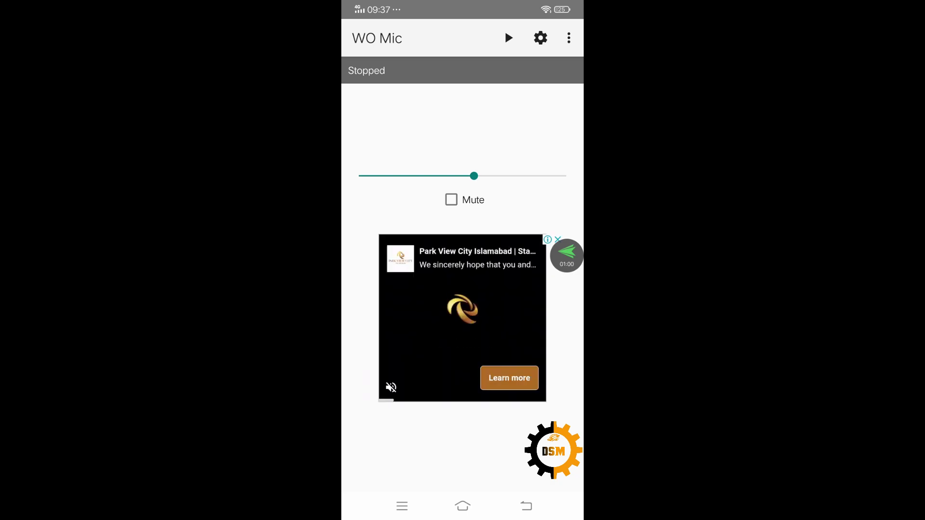
{"action": "left_click", "coordinate": [508, 38]}
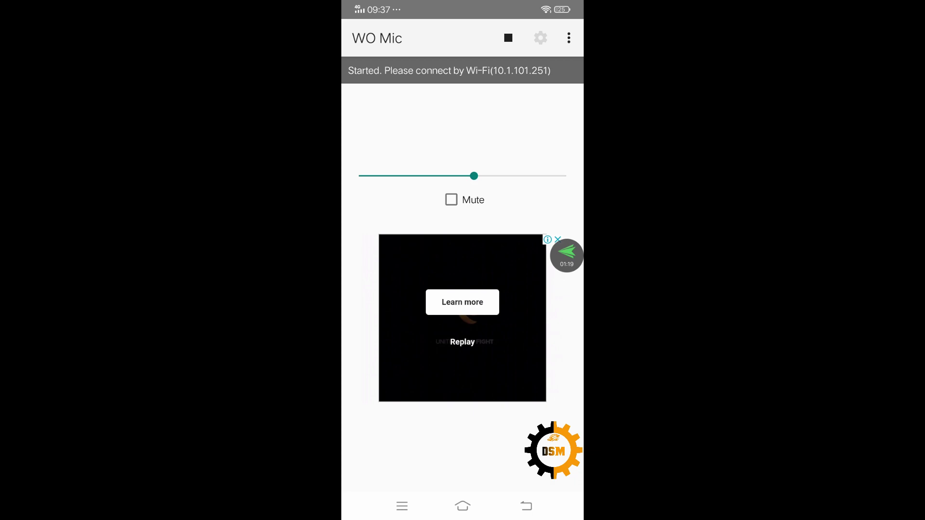
{"action": "left_click", "coordinate": [474, 176]}
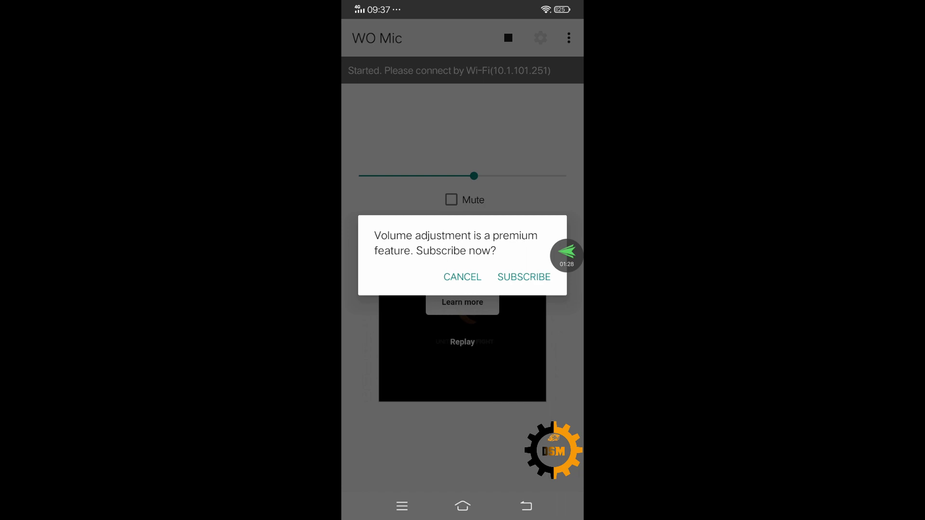
{"action": "left_click", "coordinate": [524, 277]}
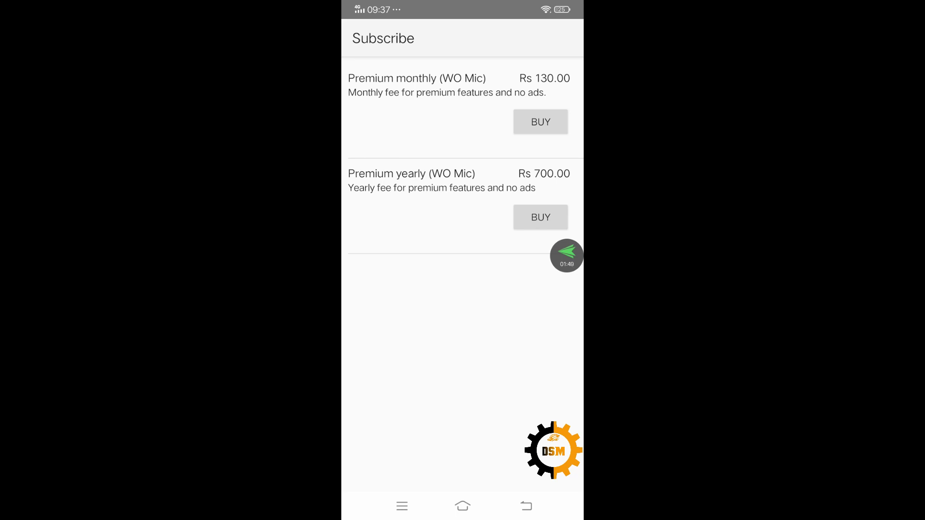
{"action": "left_click", "coordinate": [526, 506]}
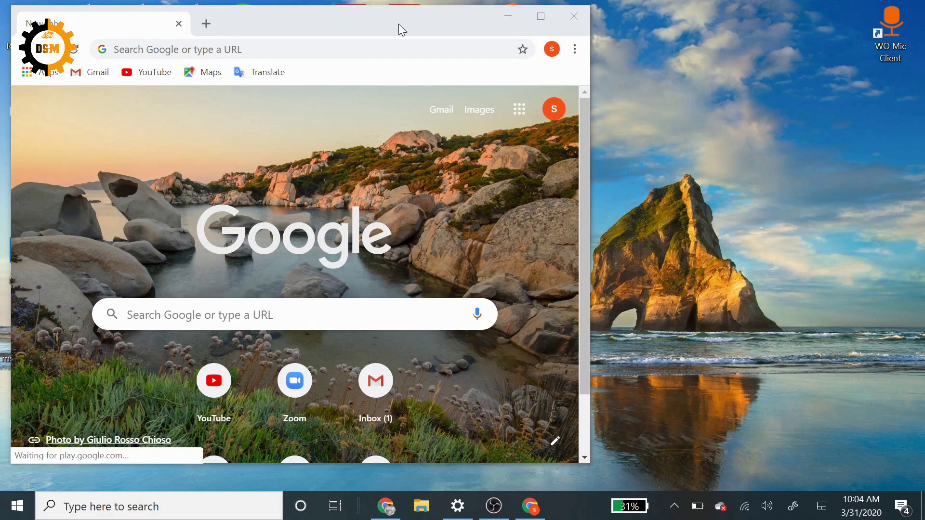
Search Google in Chrome for 'wo mic download' using the address-bar suggestion.
{"action": "left_click", "coordinate": [398, 49]}
{"action": "type", "text": "wo mic "}
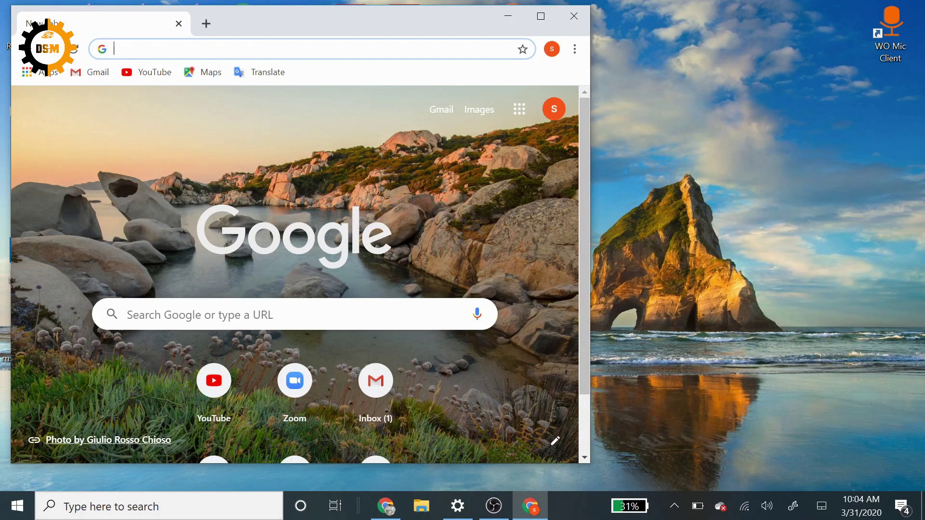
{"action": "type", "text": "do"}
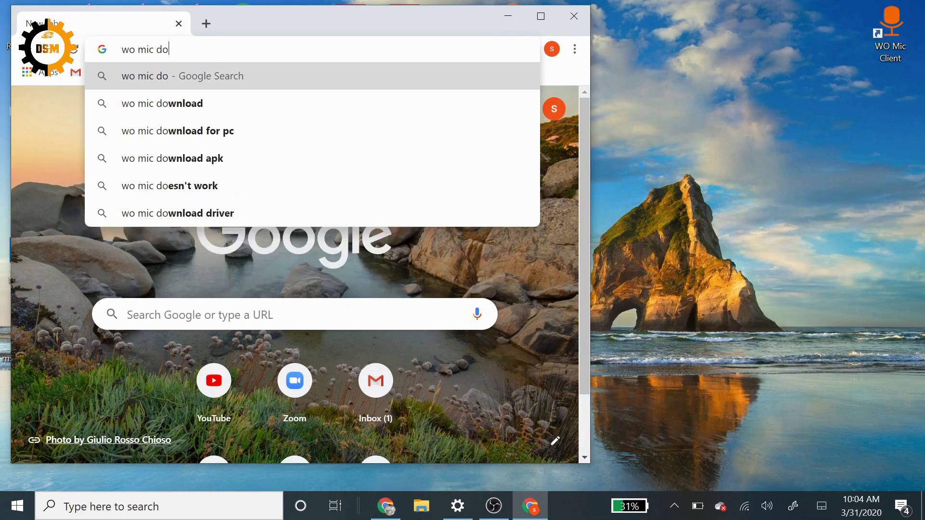
{"action": "key", "text": "Down"}
{"action": "key", "text": "Return"}
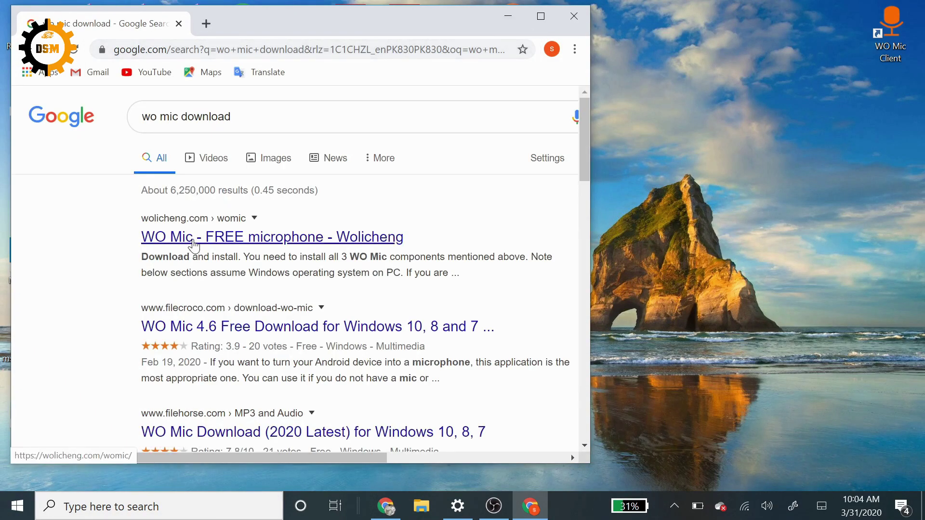
{"action": "mouse_move", "coordinate": [580, 157]}
{"action": "left_mouse_down"}
{"action": "mouse_move", "coordinate": [586, 186]}
{"action": "mouse_move", "coordinate": [581, 162]}
{"action": "left_mouse_up"}
Open Wolicheng's WO Mic page and go to its Download section showing Windows client 4.6.
{"action": "left_click", "coordinate": [285, 215]}
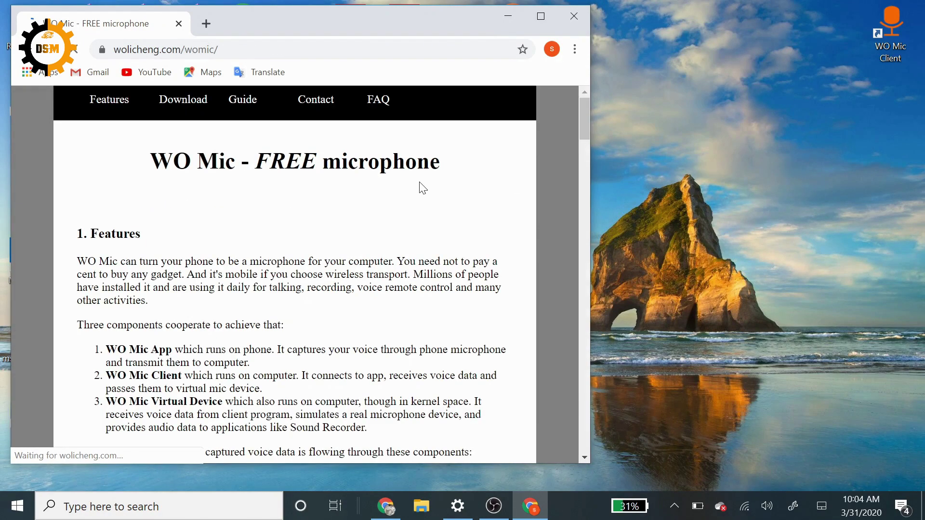
{"action": "left_click_drag", "start_coordinate": [586, 114], "coordinate": [555, 355]}
{"action": "scroll", "coordinate": [555, 357], "scroll_direction": "down", "scroll_amount": 5}
{"action": "scroll", "coordinate": [555, 409], "scroll_direction": "up", "scroll_amount": 20}
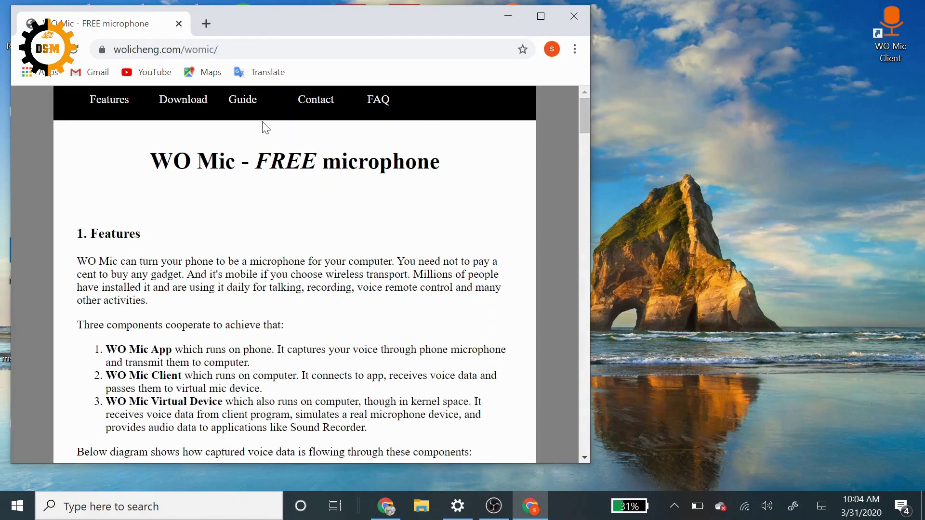
{"action": "left_click", "coordinate": [184, 100]}
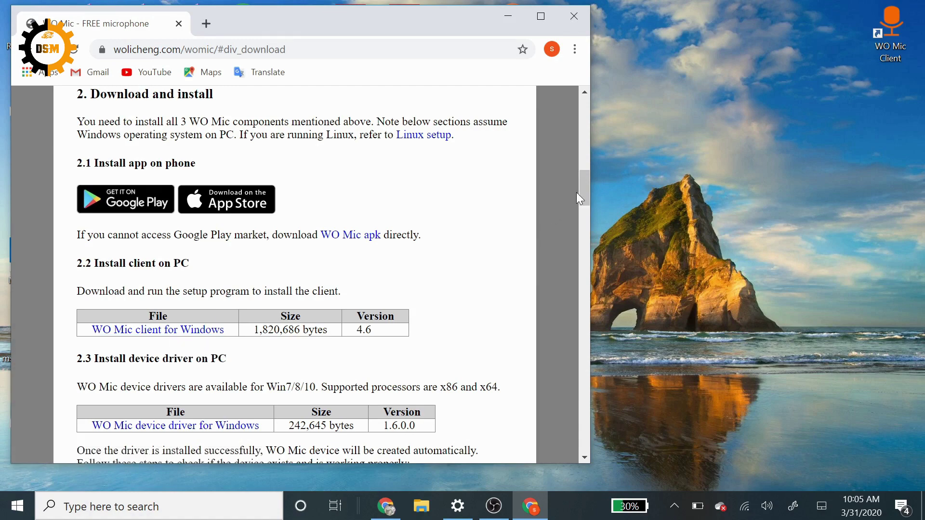
{"action": "mouse_move", "coordinate": [581, 193]}
{"action": "left_mouse_down"}
{"action": "mouse_move", "coordinate": [581, 212]}
{"action": "mouse_move", "coordinate": [585, 177]}
{"action": "mouse_move", "coordinate": [583, 188]}
{"action": "left_mouse_up"}
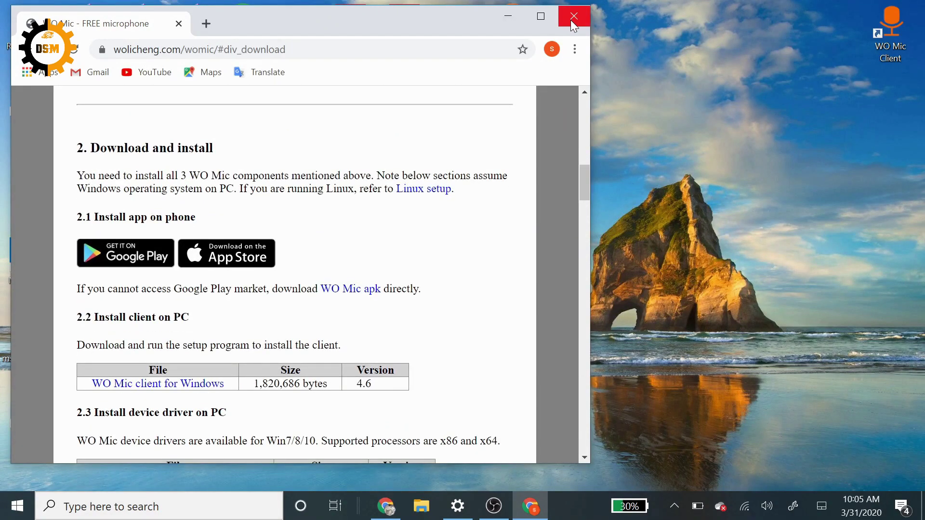
Launch WO Mic Client from the desktop shortcut and disconnect it from the phone.
{"action": "left_click", "coordinate": [886, 37]}
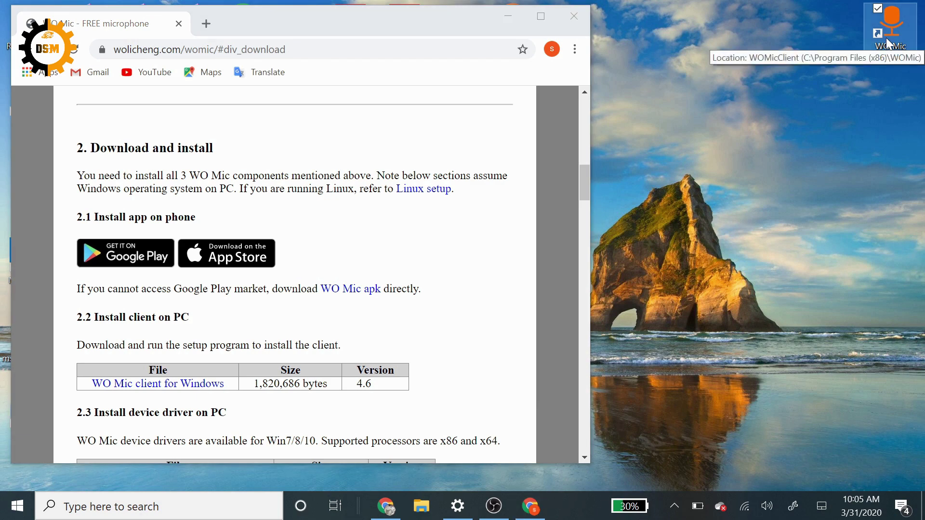
{"action": "double_click", "coordinate": [886, 38]}
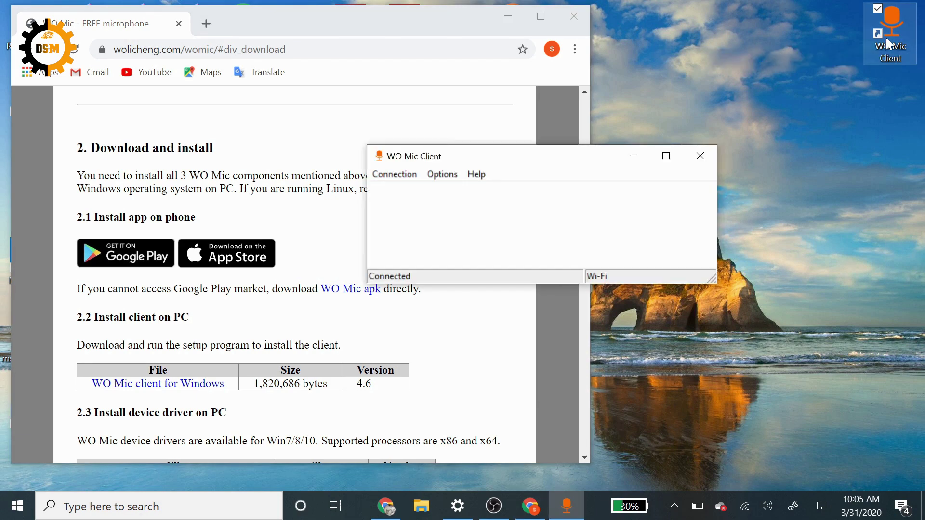
{"action": "left_click", "coordinate": [385, 176]}
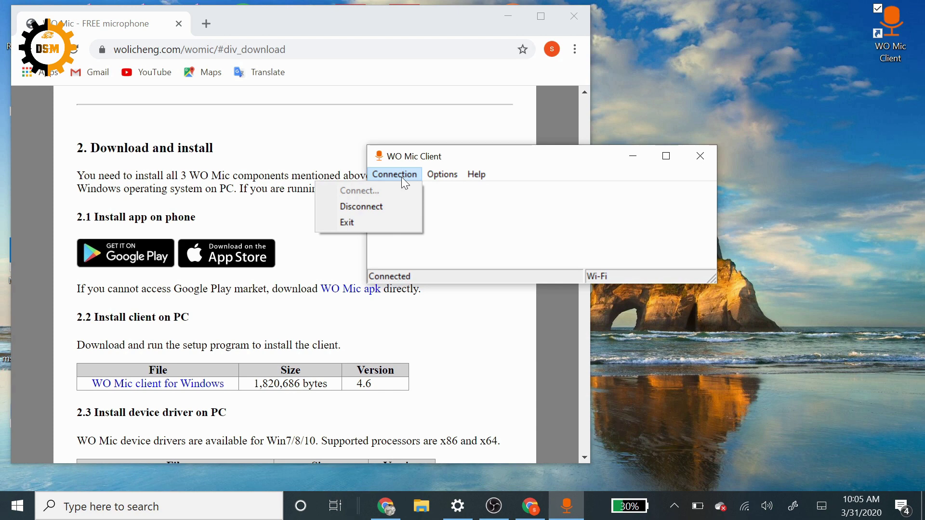
{"action": "left_click", "coordinate": [376, 207]}
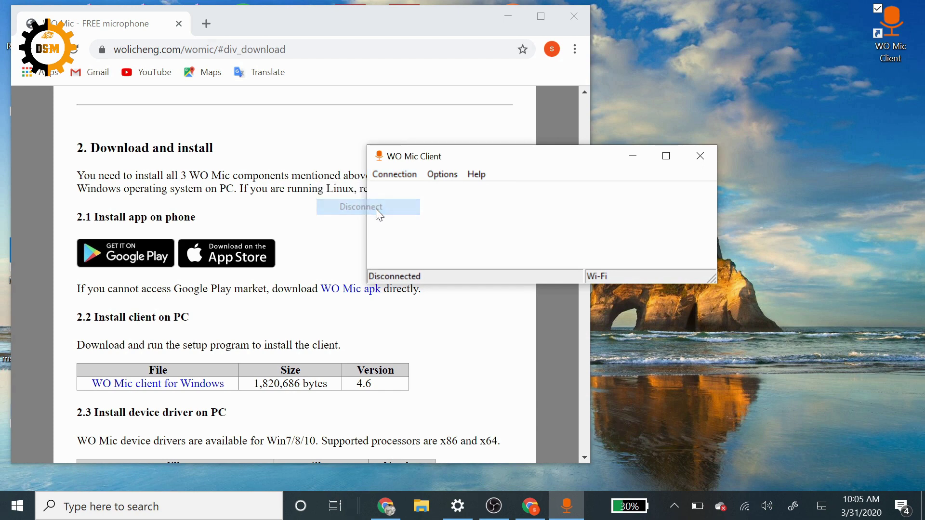
Reconnect WO Mic Client over Wi-Fi to the phone at 10.1.101.251.
{"action": "left_click", "coordinate": [390, 177]}
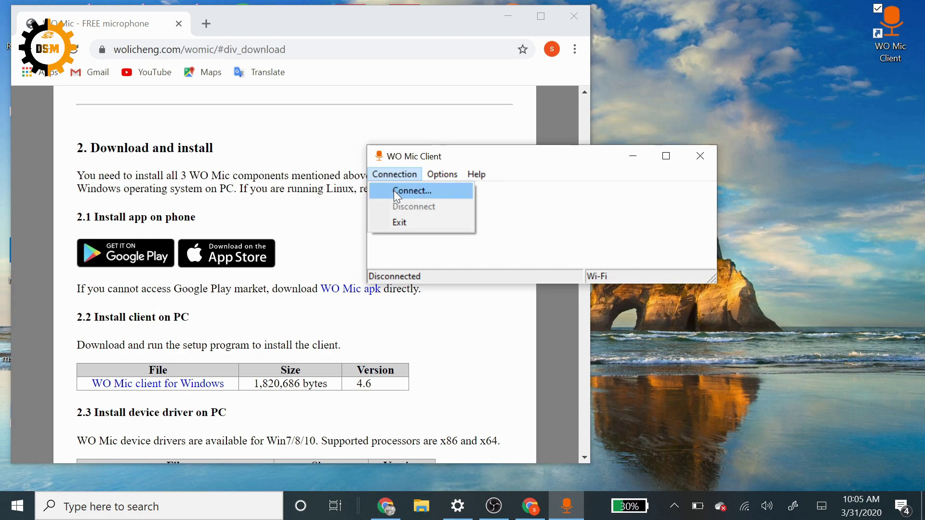
{"action": "left_click", "coordinate": [394, 190]}
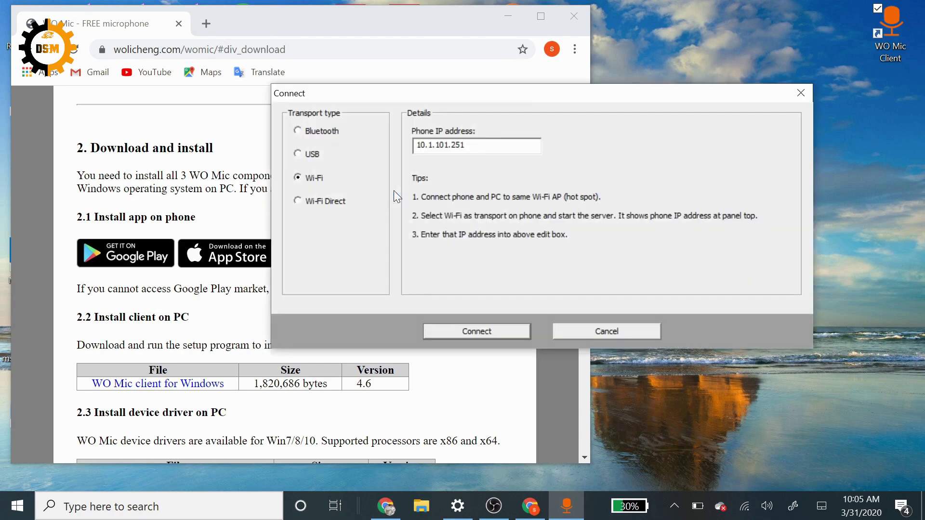
{"action": "key", "text": "shift+Home"}
{"action": "left_click", "coordinate": [469, 331]}
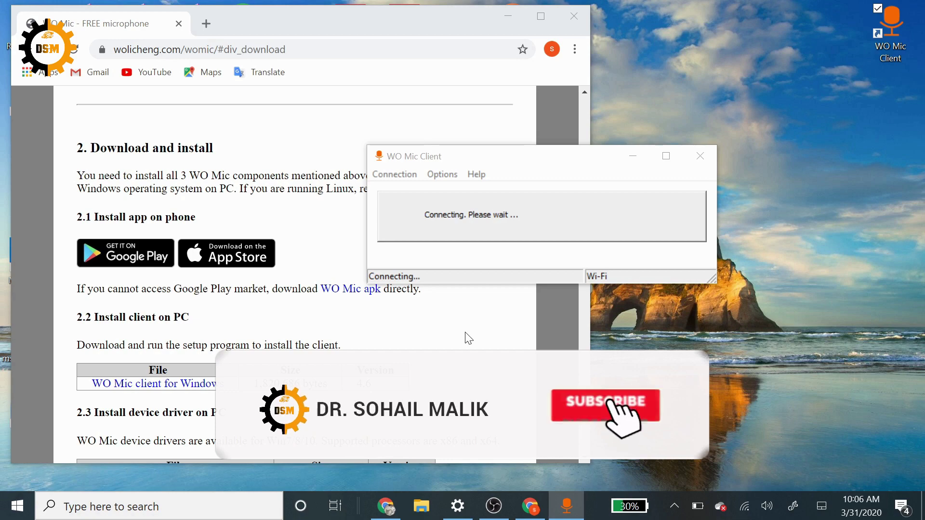